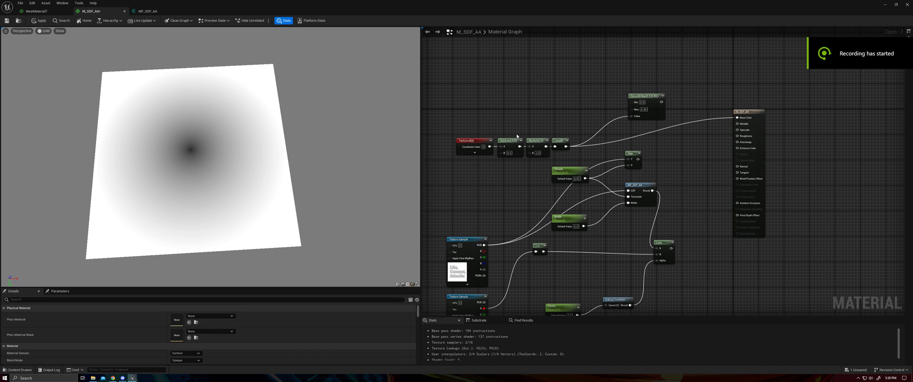
- Feed the Length output into the Step node, connect Step to Base Color, and inspect the hard-edged circle on the preview mesh
drag(274, 192, 333, 144)
drag(324, 218, 360, 183)
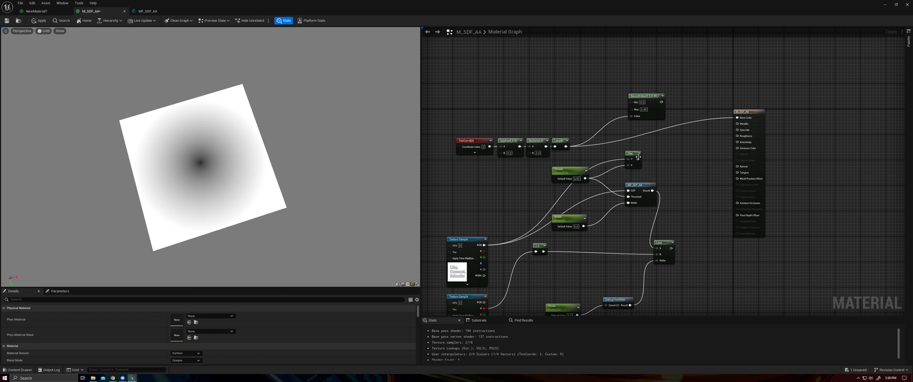
drag(555, 147, 737, 118)
drag(260, 161, 212, 216)
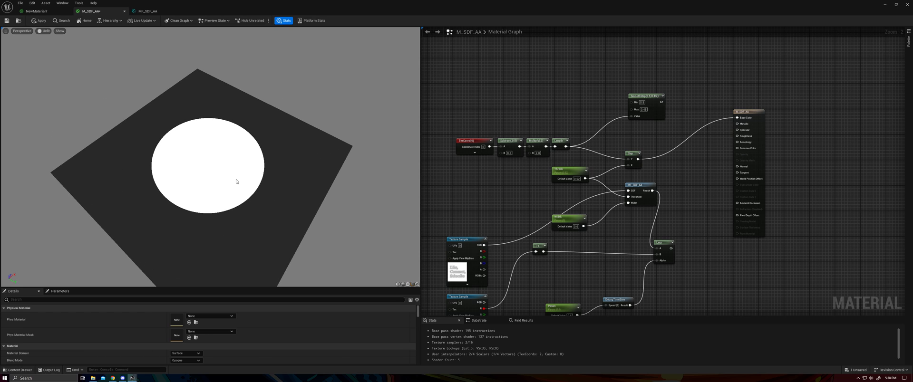
drag(274, 194, 355, 193)
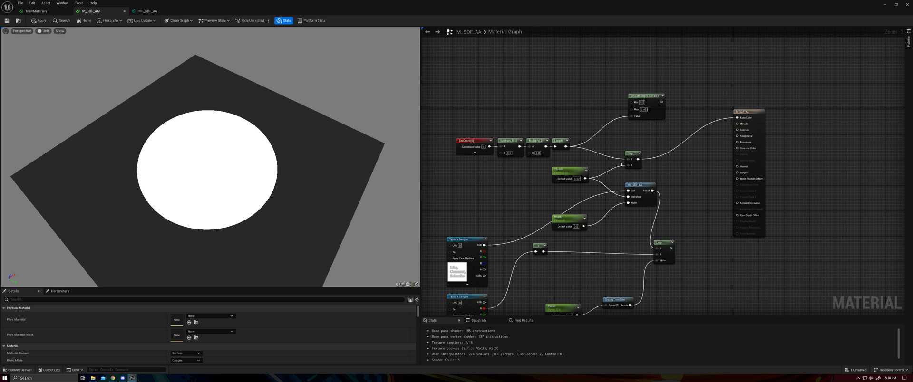
- Examine the Step-based circle's edge at close range and at increasingly shallow viewing angles for aliasing
click(573, 177)
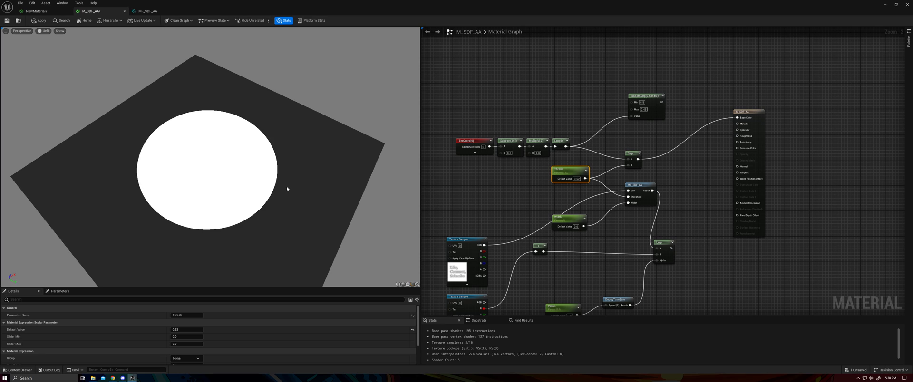
right_drag(303, 203, 303, 187)
drag(303, 203, 291, 159)
middle_drag(303, 204, 329, 229)
right_drag(302, 203, 301, 228)
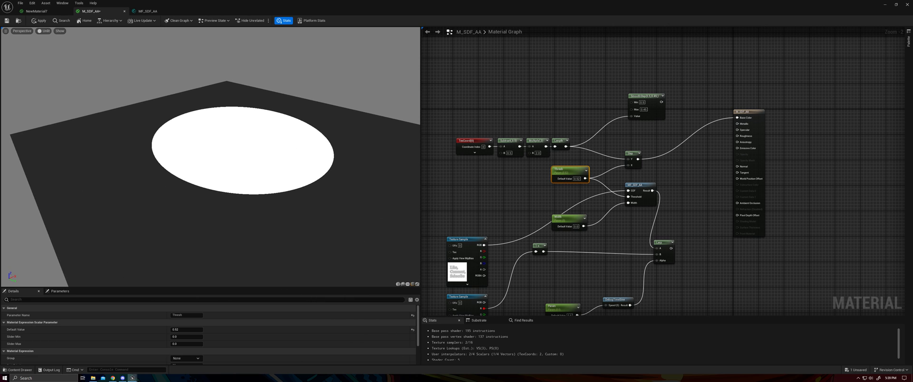
drag(302, 203, 287, 193)
middle_drag(302, 203, 303, 241)
drag(302, 248, 301, 231)
right_drag(302, 209, 301, 225)
drag(301, 209, 301, 198)
middle_drag(301, 209, 301, 243)
drag(301, 240, 301, 229)
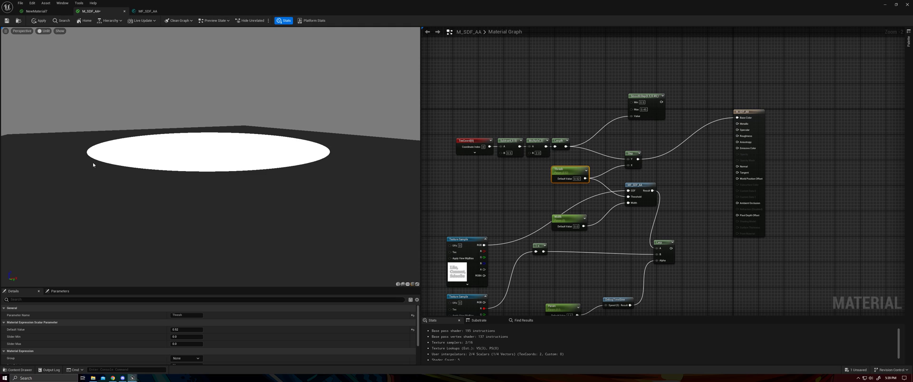
- Examine the hard-edged circles on several cube faces from far away and at medium distance
right_drag(266, 190, 266, 142)
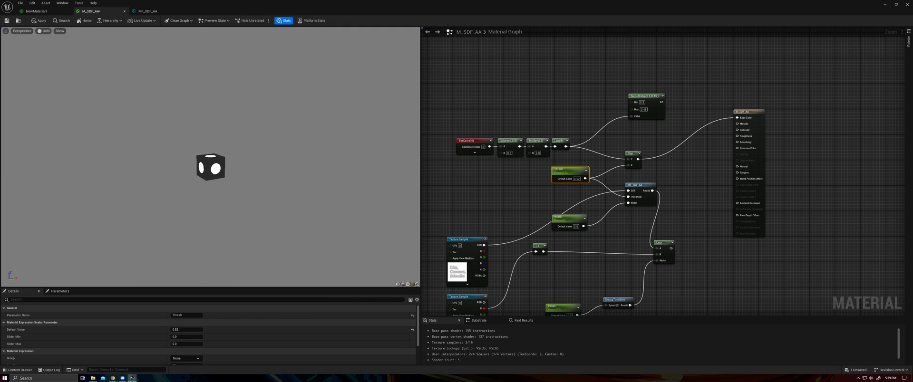
drag(267, 189, 274, 197)
right_drag(267, 189, 266, 171)
drag(267, 190, 273, 194)
right_drag(266, 189, 266, 221)
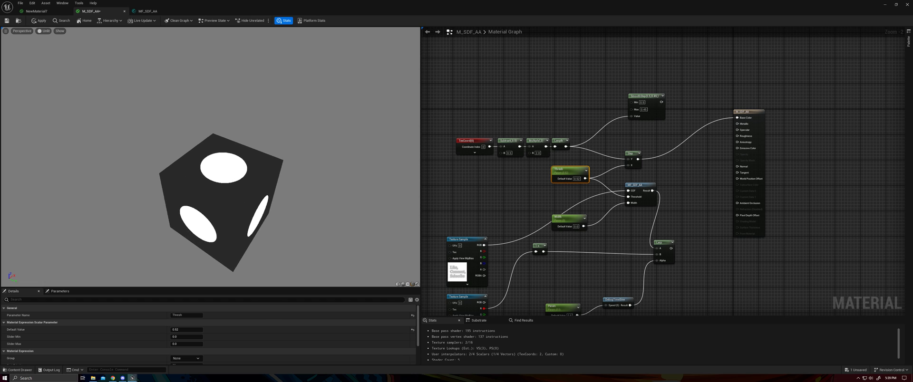
drag(267, 189, 259, 195)
right_drag(266, 189, 267, 197)
mouse_move(263, 190)
mouse_down()
mouse_move(250, 189)
mouse_move(256, 171)
mouse_move(272, 190)
mouse_move(247, 185)
mouse_move(254, 183)
mouse_up()
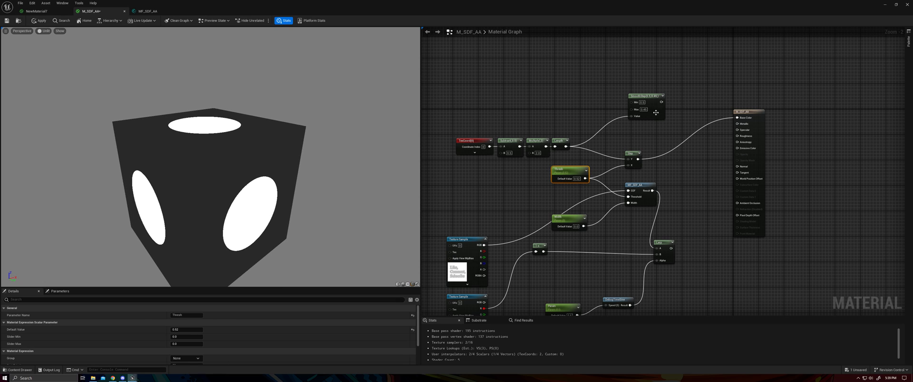
- Connect the SmoothStep output to Base Color and inspect the circles' soft edges up close and from a distance
drag(647, 100, 737, 117)
drag(299, 163, 258, 165)
scroll(281, 163, up, 6)
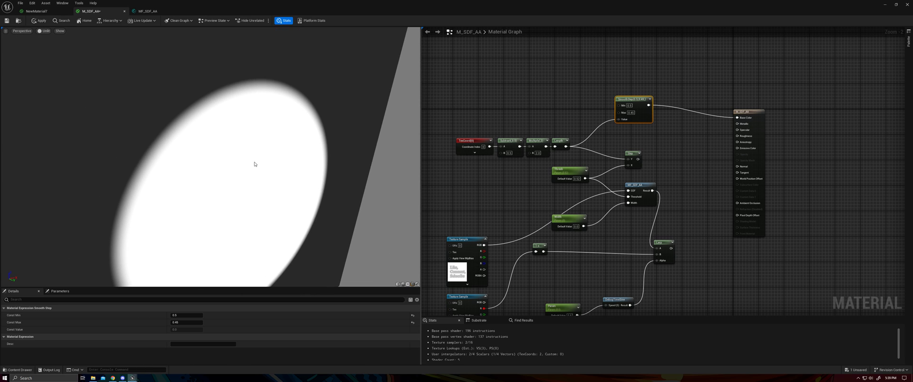
scroll(254, 164, down, 6)
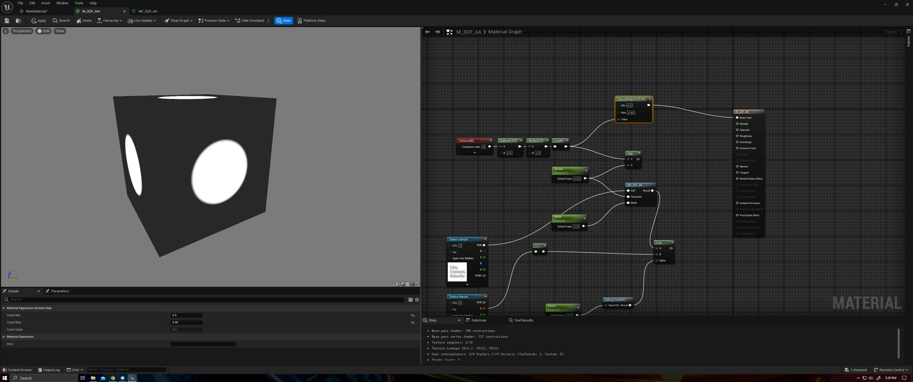
drag(255, 164, 200, 151)
scroll(245, 168, up, 6)
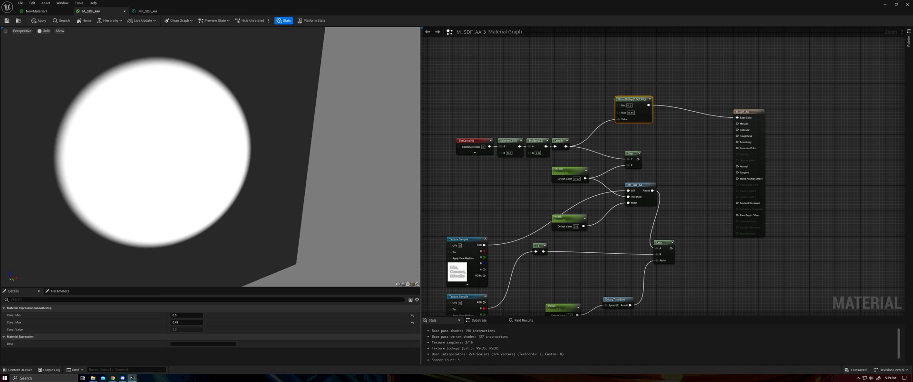
drag(247, 135, 281, 143)
right_drag(247, 135, 213, 188)
scroll(207, 156, down, 4)
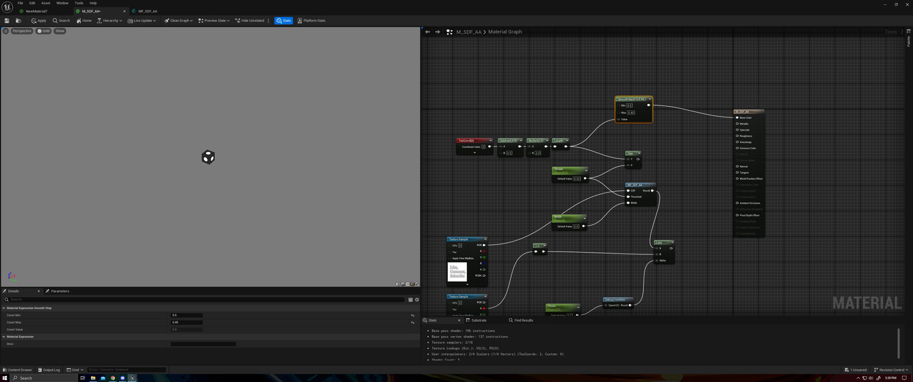
scroll(208, 156, up, 10)
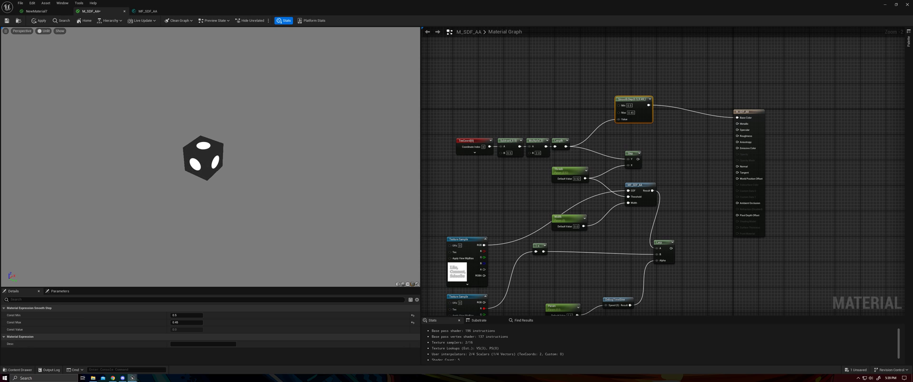
scroll(208, 157, up, 2)
middle_drag(207, 156, 217, 162)
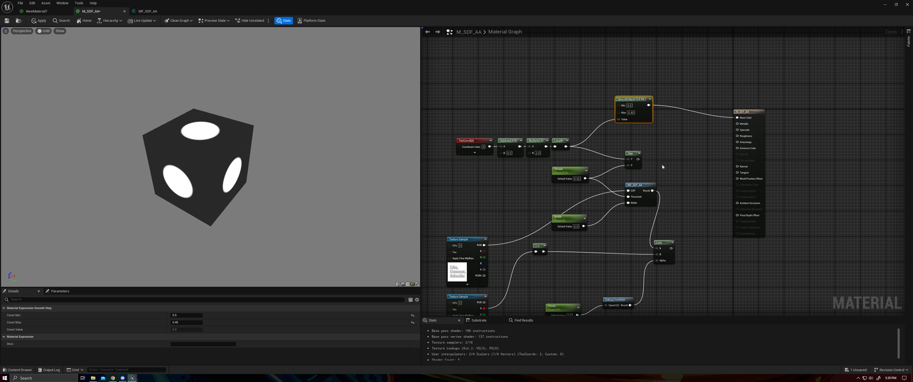
- Reconnect the Step output to Base Color and inspect the circle edges on the cube for comparison with SmoothStep
drag(638, 158, 736, 118)
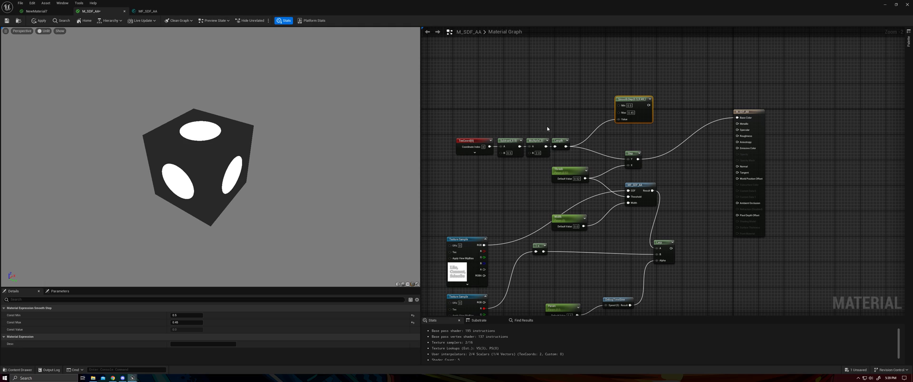
scroll(222, 146, up, 4)
middle_drag(235, 144, 243, 148)
scroll(234, 144, up, 2)
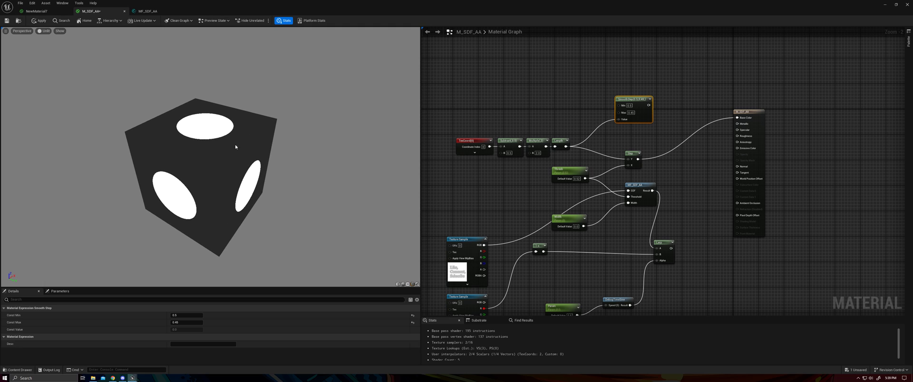
drag(234, 144, 223, 138)
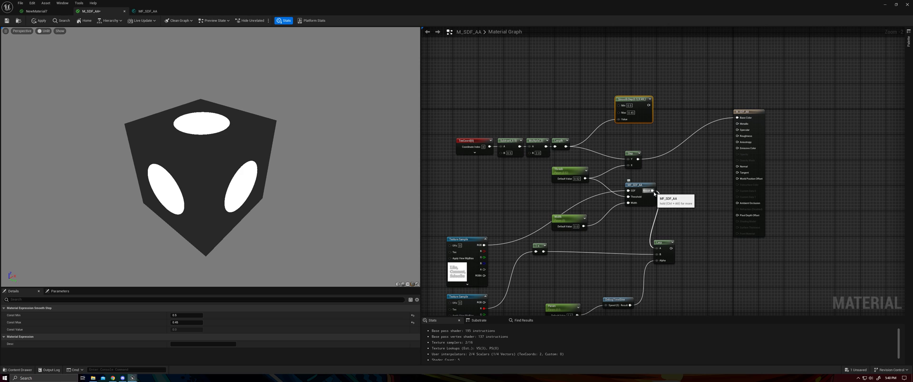
right_drag(285, 180, 285, 140)
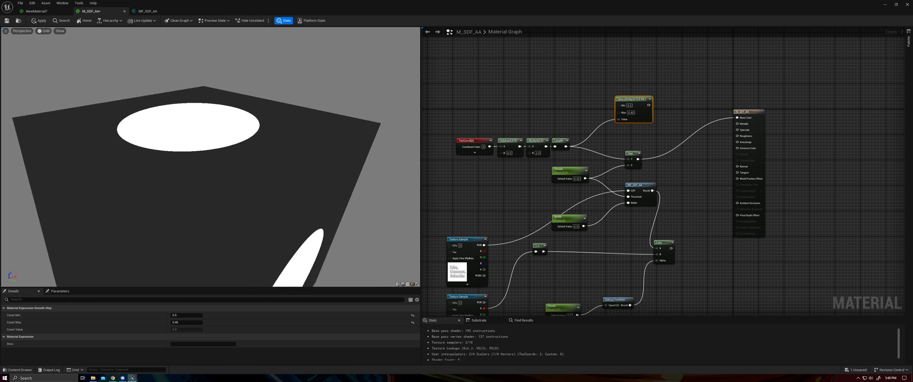
drag(238, 150, 240, 137)
right_drag(238, 151, 238, 178)
drag(237, 150, 271, 142)
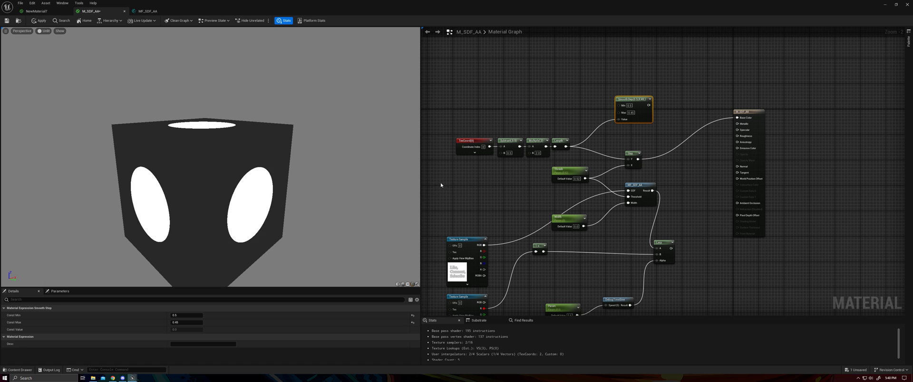
- Feed the Length output into MF_SDF_AA's SDF input and compare the Step output with the function's Result in Base Color, leaving Result connected
drag(652, 190, 739, 119)
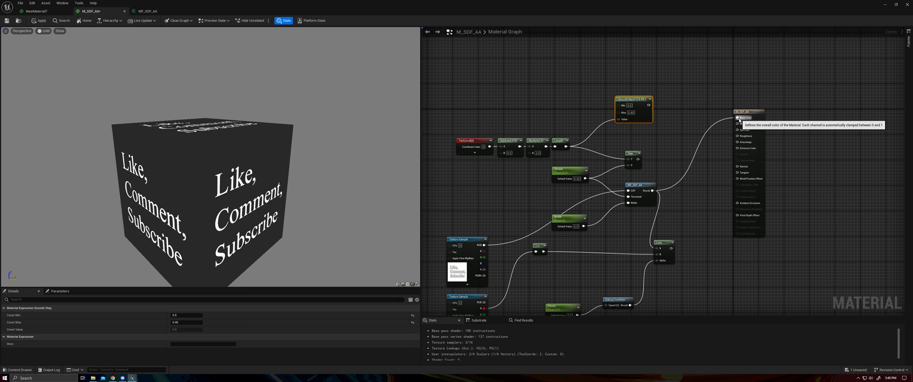
drag(566, 147, 628, 191)
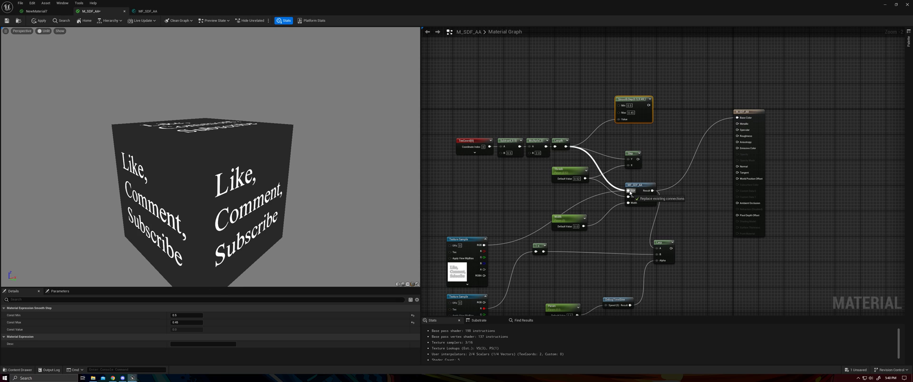
drag(637, 159, 737, 118)
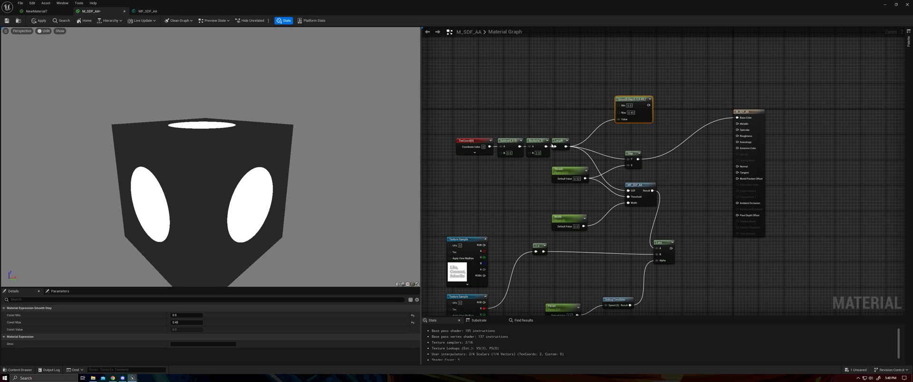
drag(652, 191, 737, 118)
- Examine the MF_SDF_AA circle's edge in the preview at close range and from far away
drag(218, 170, 242, 188)
right_drag(218, 171, 266, 183)
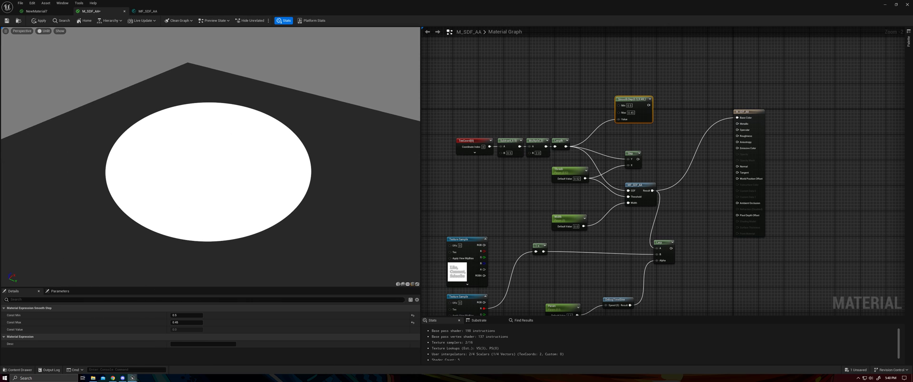
middle_drag(217, 170, 318, 164)
right_drag(241, 164, 241, 153)
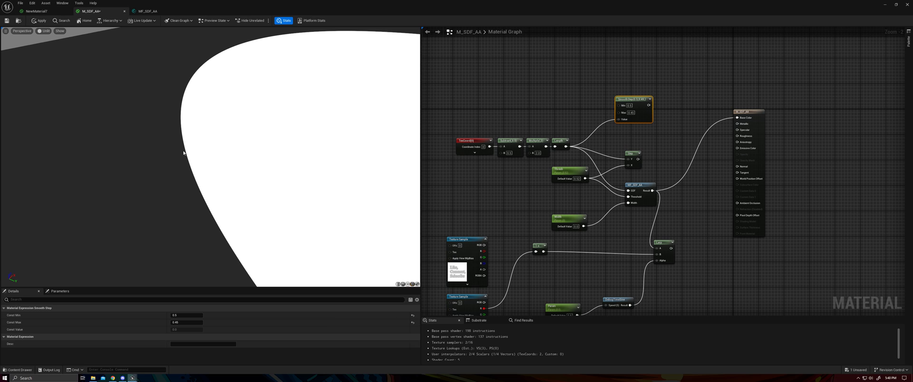
right_drag(327, 152, 326, 240)
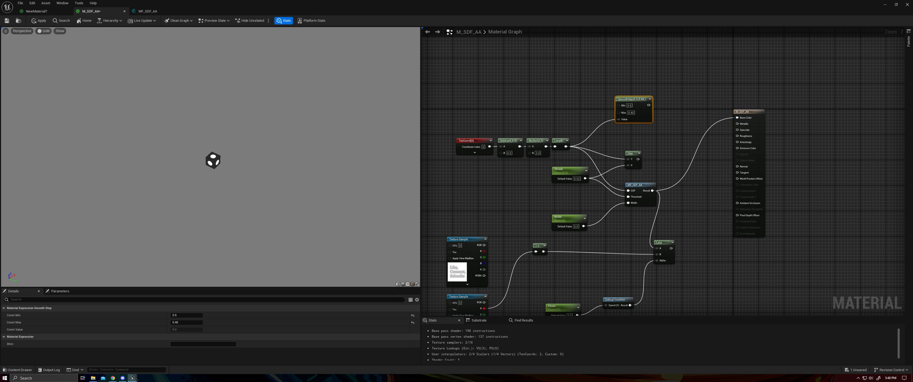
scroll(343, 157, up, 6)
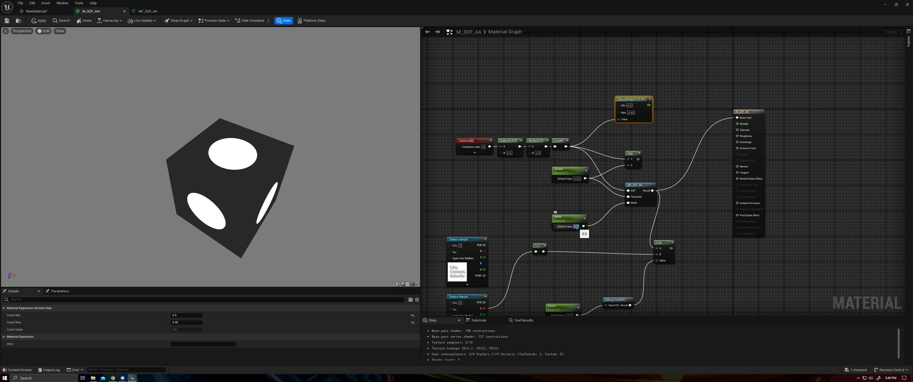
- Raise the default value of the parameter feeding MF_SDF_AA's Width input and inspect the circle's edge near and far
click(569, 190)
scroll(190, 183, up, 5)
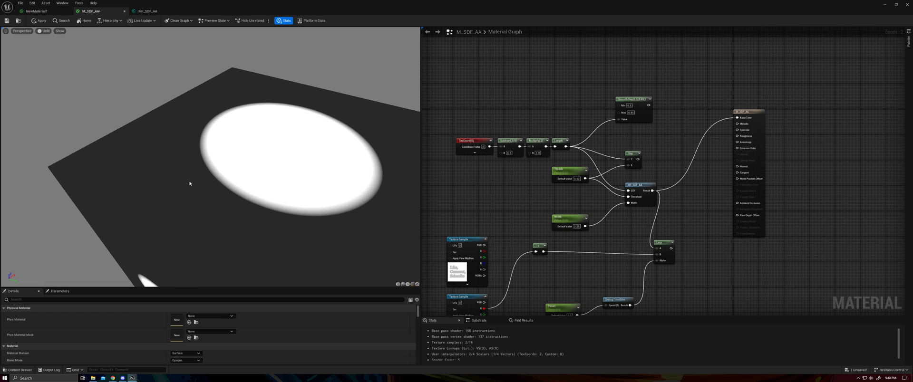
right_drag(218, 169, 166, 169)
scroll(218, 169, down, 5)
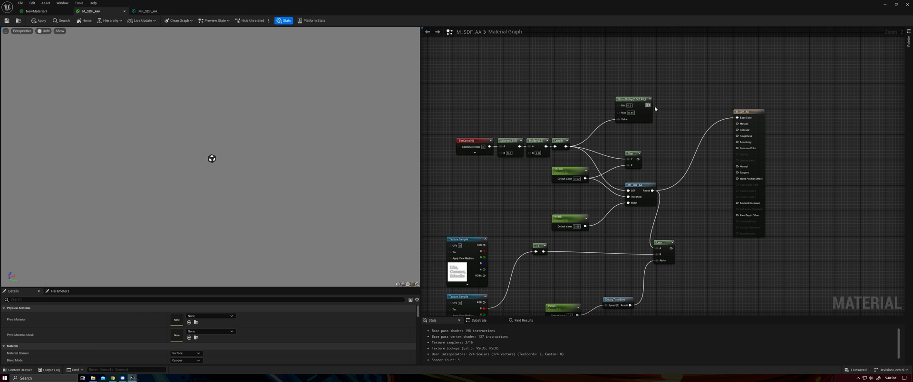
- Swap SmoothStep into Base Color for a distant comparison, and reconnect the MF_SDF_AA Result
drag(648, 105, 736, 117)
drag(652, 190, 736, 117)
scroll(245, 155, up, 10)
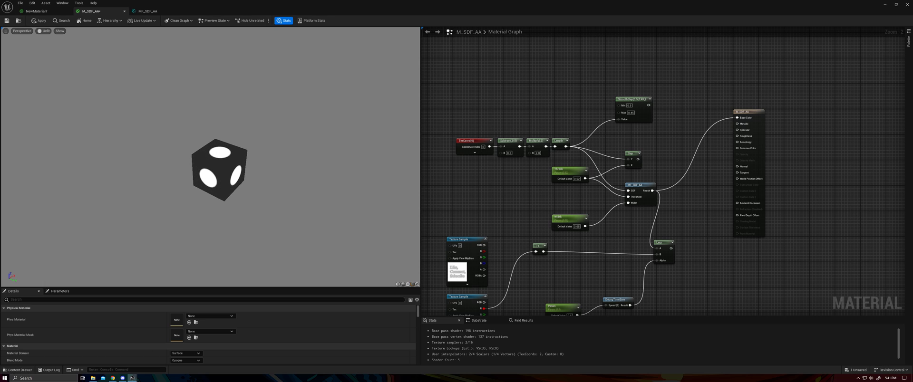
- Set the default value of the parameter feeding MF_SDF_AA's Width input to 0.001 and inspect the circles' edges
click(577, 227)
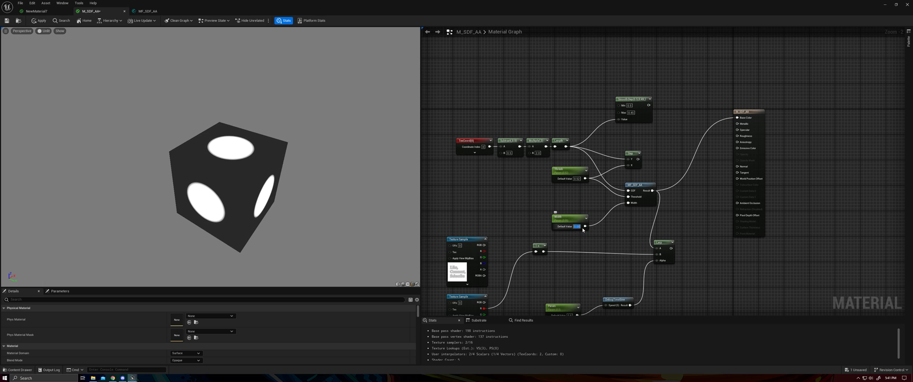
key(BackSpace)
text(0.001)
key(Return)
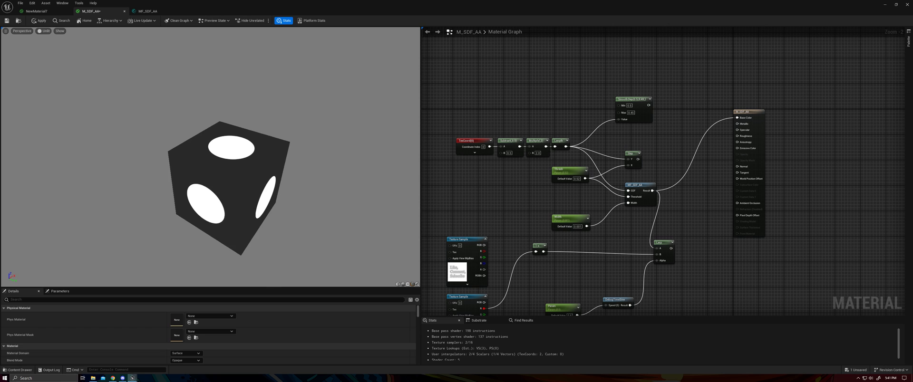
scroll(279, 184, up, 5)
scroll(275, 181, up, 5)
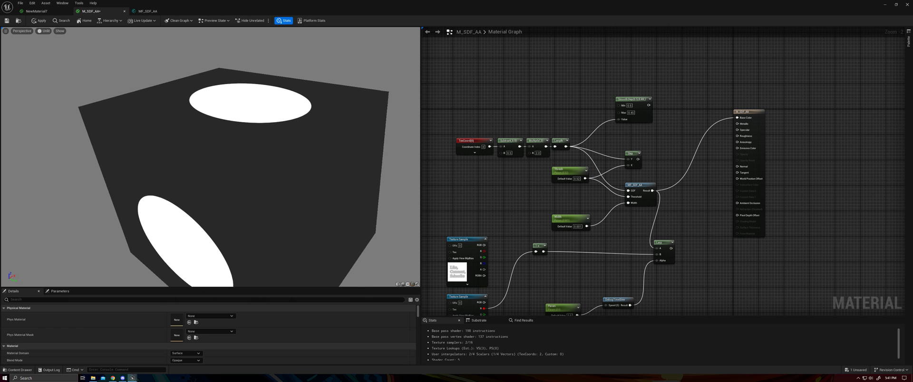
scroll(274, 181, down, 3)
- Connect the upper Texture Sample's RGB output to MF_SDF_AA's SDF input and inspect the text edges up close
right_drag(533, 227, 526, 199)
drag(475, 217, 620, 162)
drag(275, 140, 219, 178)
scroll(276, 140, up, 2)
scroll(210, 157, up, 10)
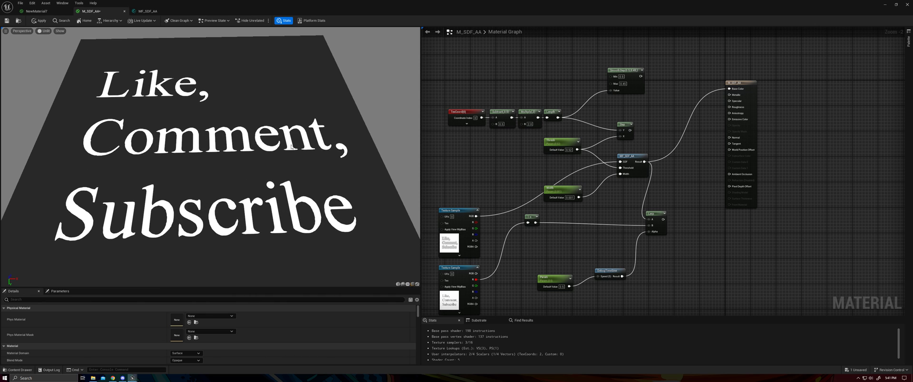
scroll(291, 148, down, 5)
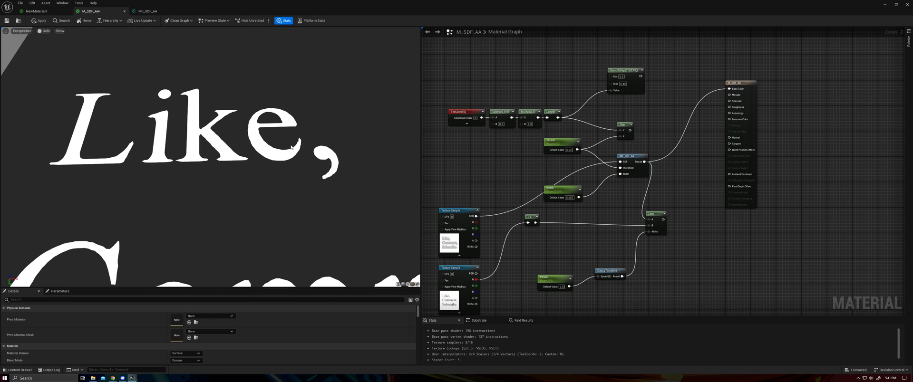
- Set the default value of the parameter feeding MF_SDF_AA's Width input to 0 and inspect the text edges near and far
scroll(237, 187, down, 6)
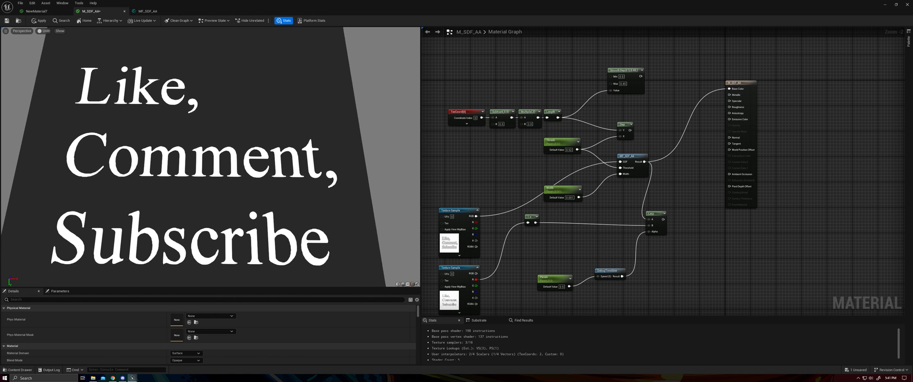
scroll(280, 280, up, 10)
scroll(279, 284, up, 8)
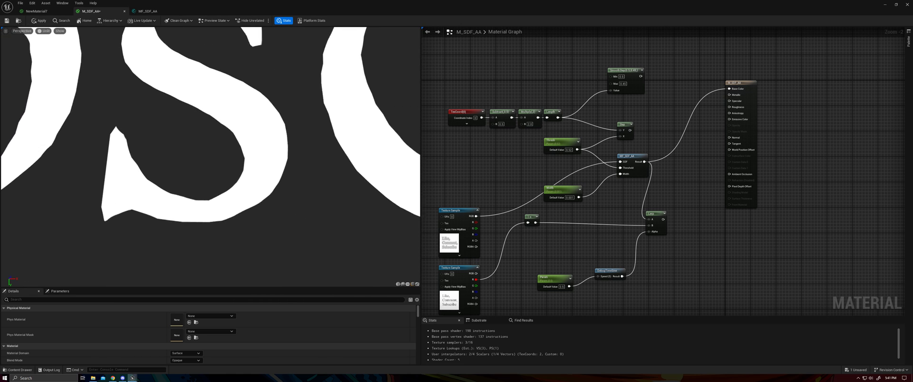
scroll(210, 157, up, 8)
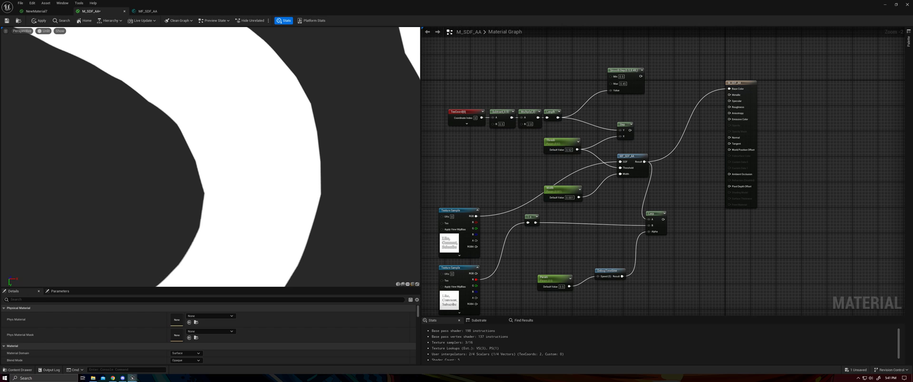
scroll(210, 157, down, 2)
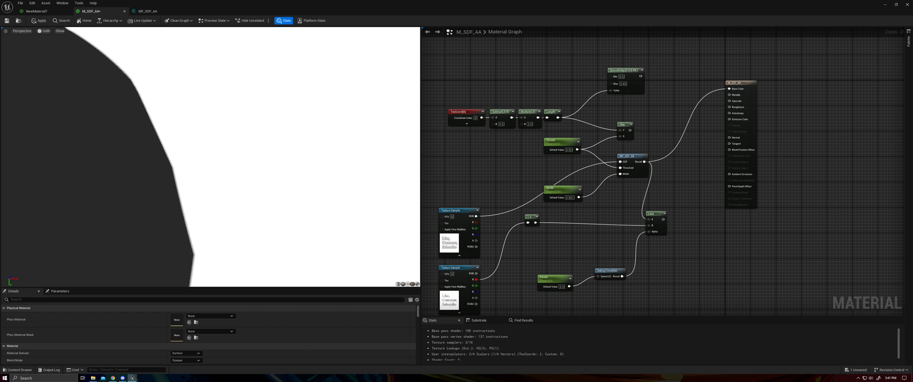
drag(574, 198, 548, 198)
text(0)
key(Return)
middle_drag(185, 206, 28, 71)
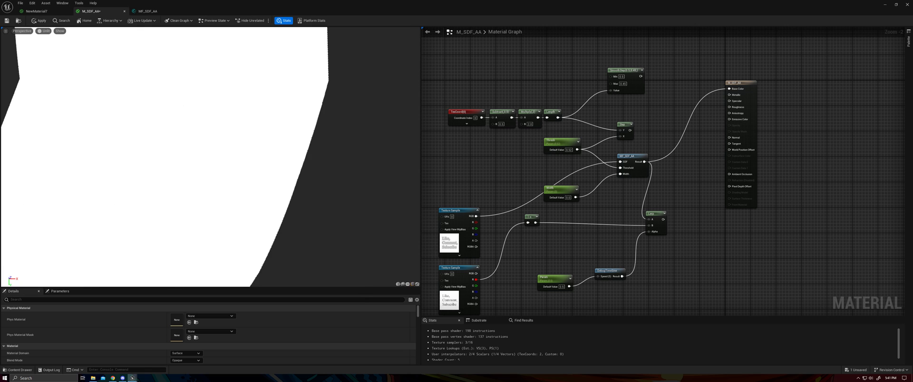
scroll(307, 192, down, 10)
middle_drag(307, 192, 307, 242)
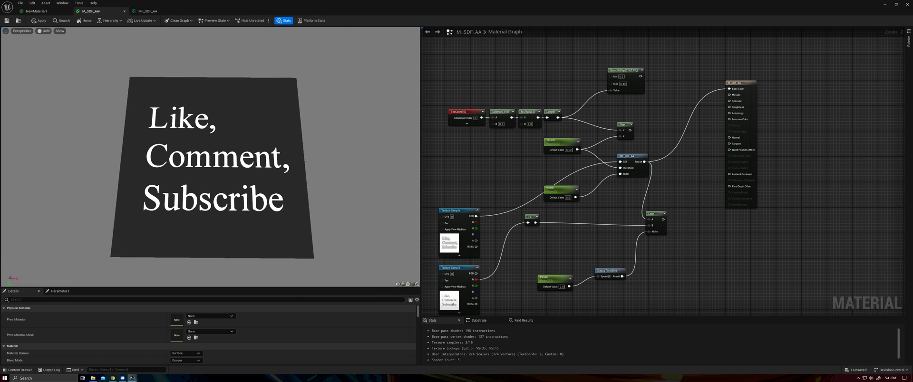
mouse_move(307, 192)
mouse_down()
mouse_move(361, 147)
mouse_move(307, 190)
mouse_up()
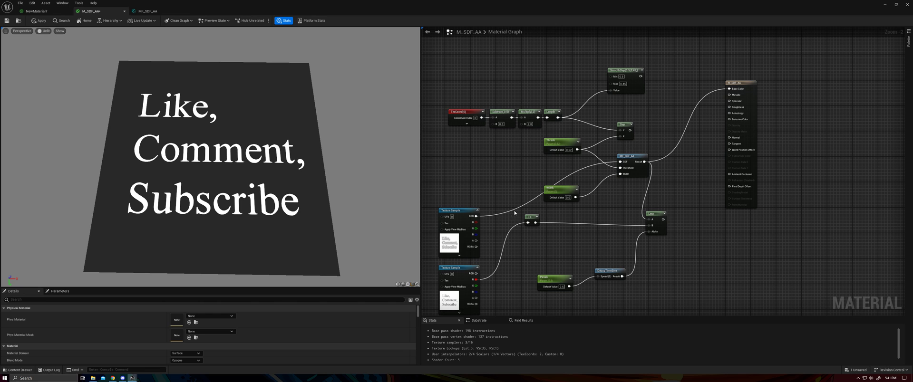
- Connect the Lerp output to Base Color for a close-up text comparison, and reconnect the MF_SDF_AA Result
drag(663, 219, 728, 89)
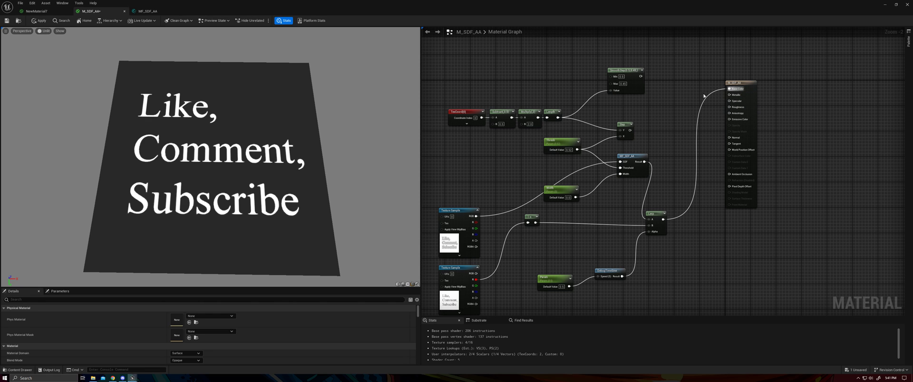
scroll(210, 157, up, 6)
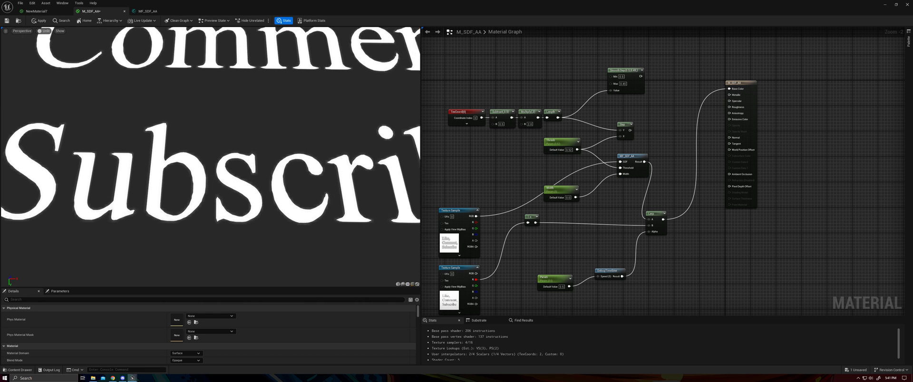
mouse_move(199, 173)
middle_down()
mouse_move(138, 143)
mouse_move(198, 173)
middle_up()
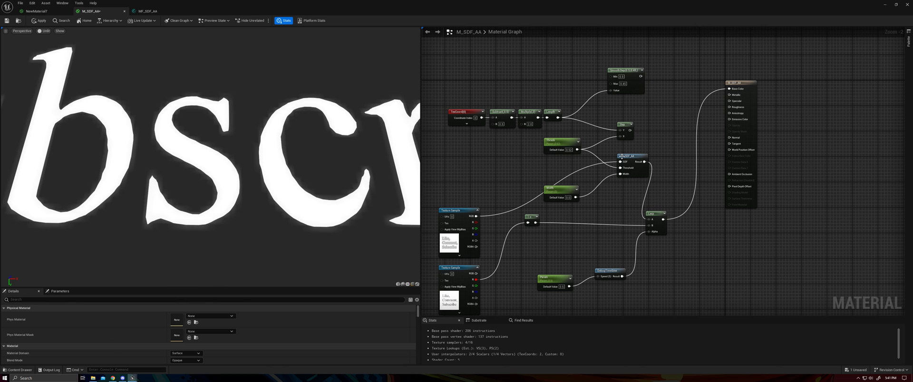
drag(644, 162, 743, 89)
scroll(365, 166, down, 8)
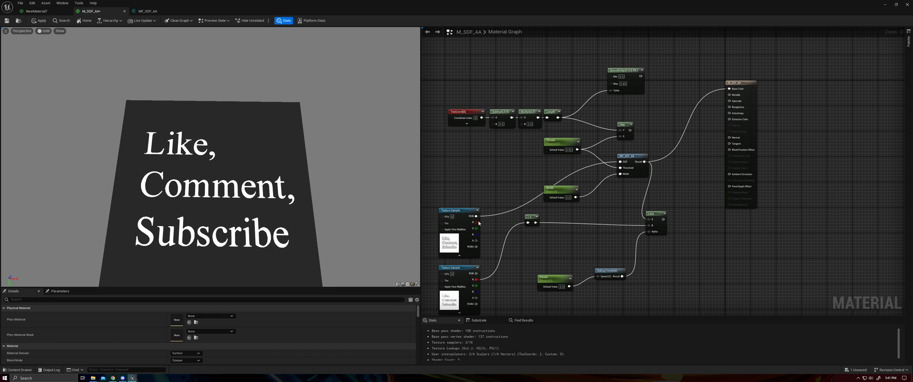
- Feed the upper Texture Sample's RGB into Step's upper input, connect Step to Base Color, and inspect the text edges near and far
drag(476, 217, 728, 89)
drag(274, 204, 277, 185)
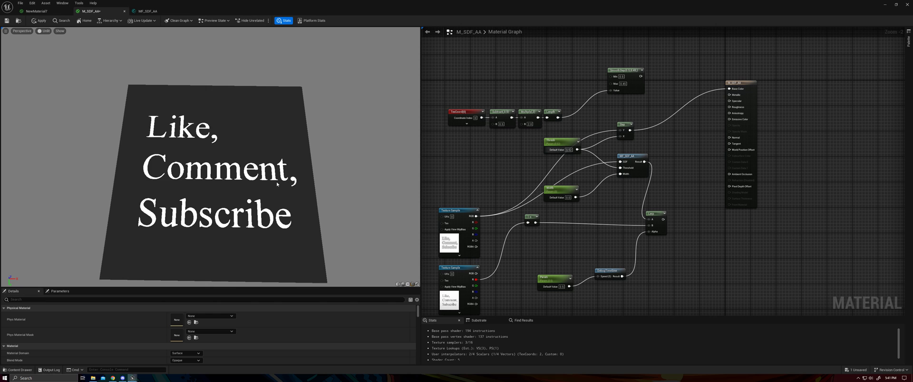
scroll(277, 184, up, 10)
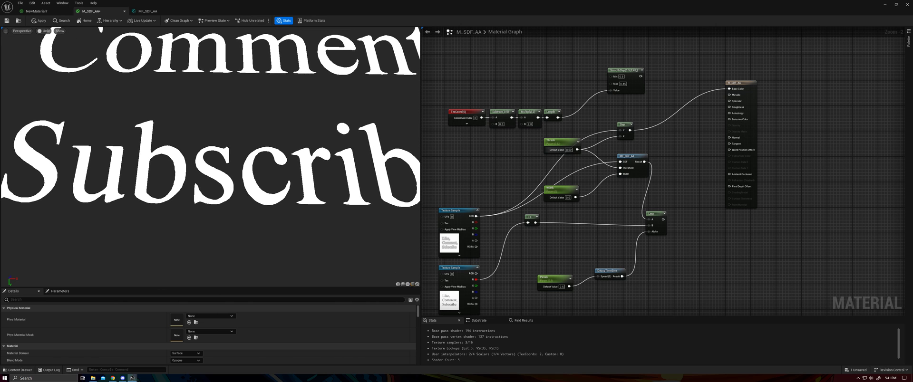
scroll(278, 186, up, 6)
scroll(310, 185, down, 12)
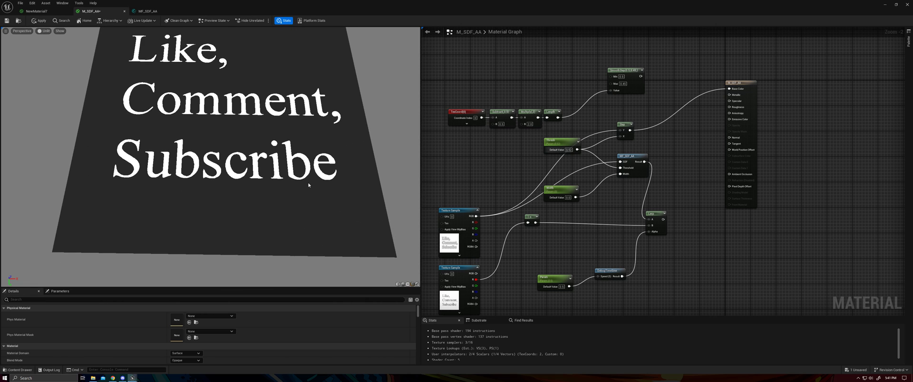
- Show the material on a cube and compare both methods by feeding Step into the Lerp's B input and the Lerp into Base Color
drag(310, 185, 275, 143)
drag(280, 187, 283, 188)
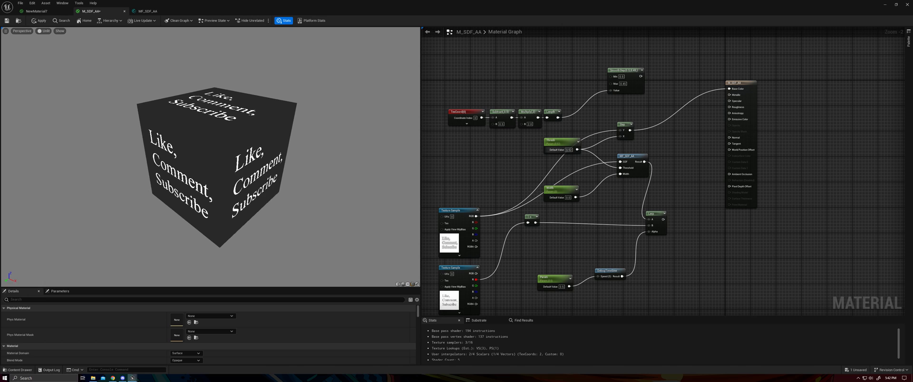
drag(630, 130, 728, 89)
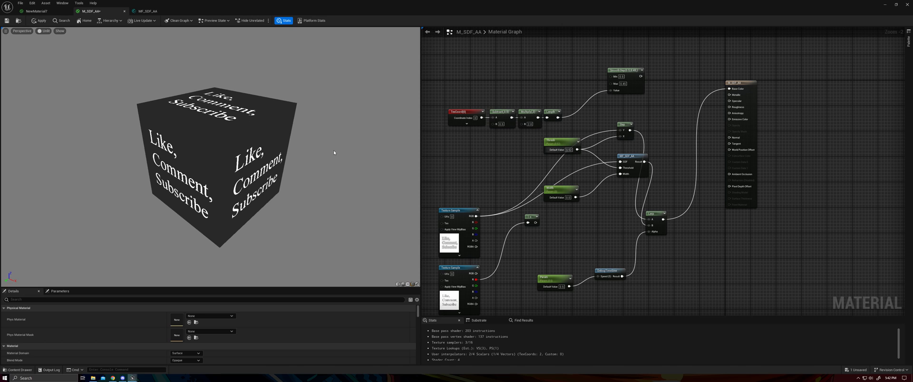
drag(283, 159, 323, 171)
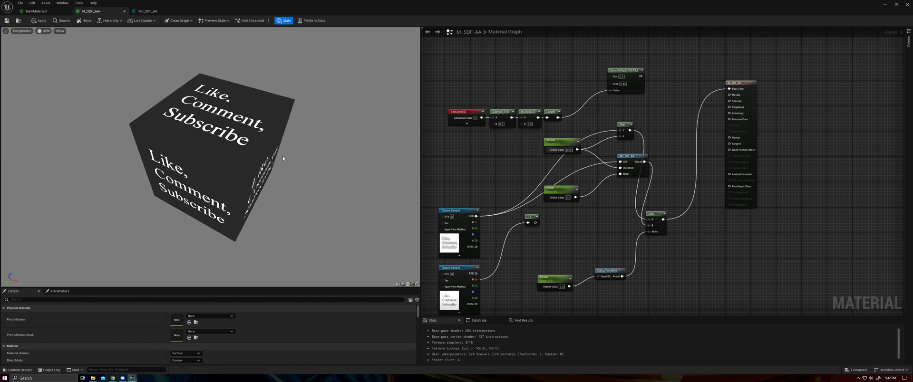
mouse_move(282, 156)
mouse_down()
mouse_move(259, 145)
mouse_move(282, 159)
mouse_up()
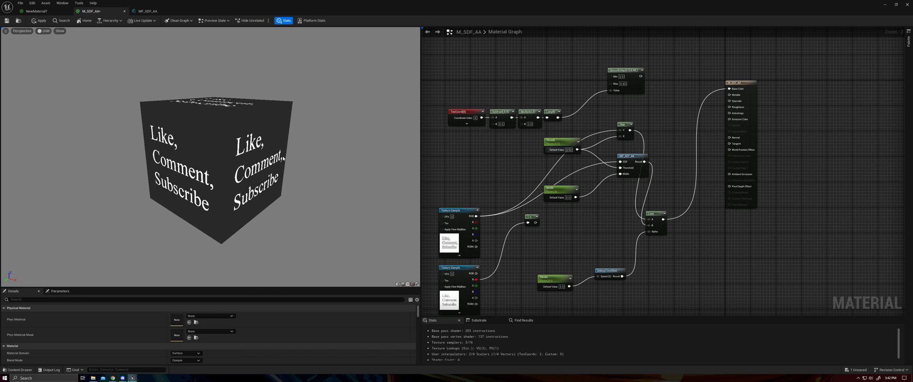
- Open the MF_SDF_AA function graph and review its SDF, Threshold and Width inputs
click(148, 11)
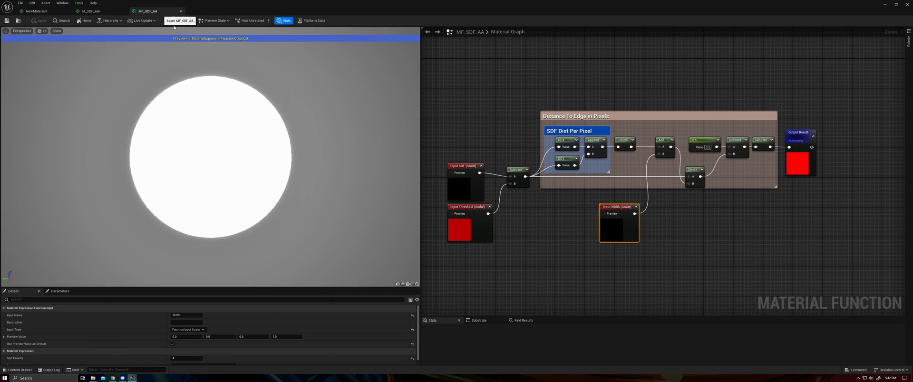
right_drag(515, 165, 519, 145)
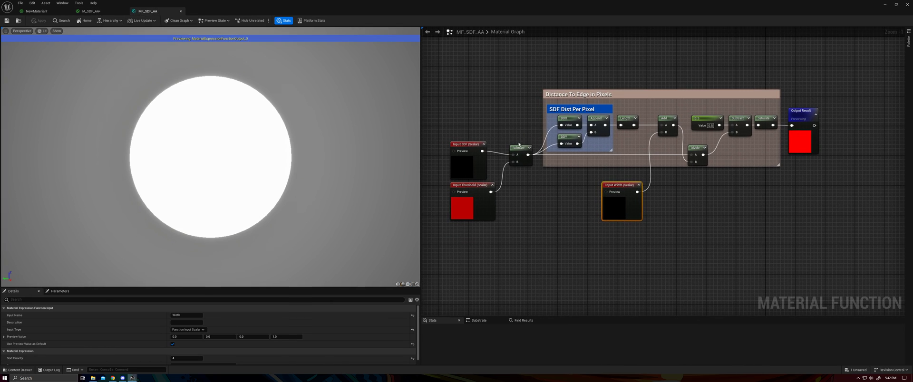
click(475, 144)
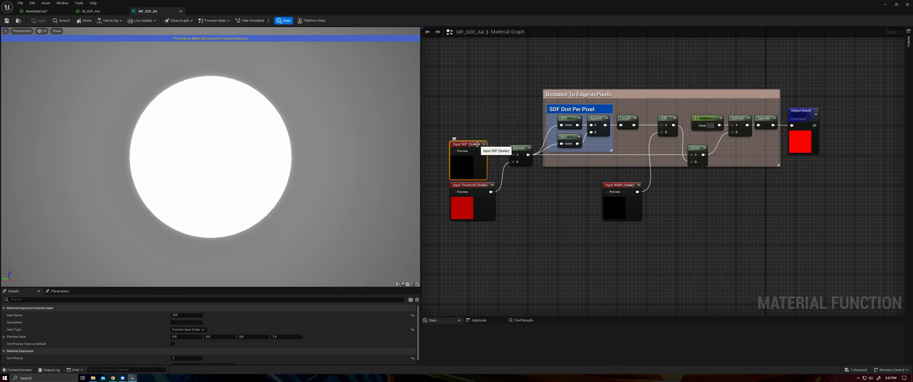
click(488, 195)
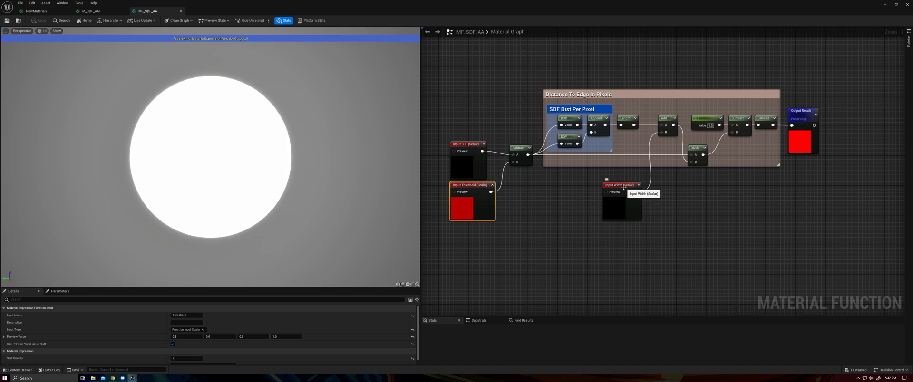
click(607, 193)
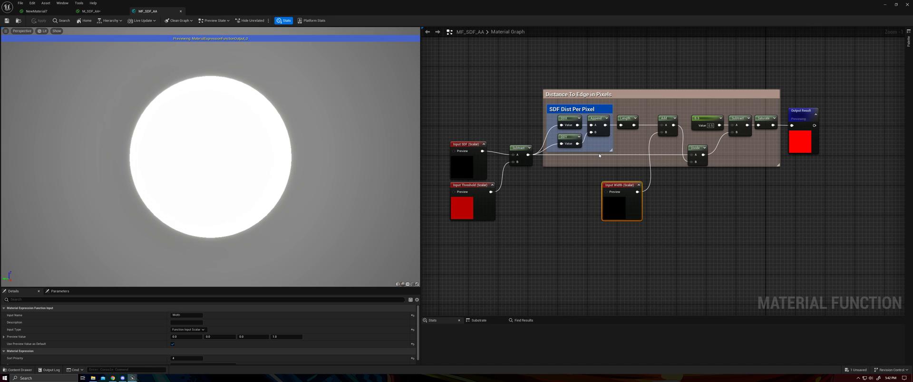
- In M_SDF_AA, connect the Length output to MF_SDF_AA's SDF input and Step's upper input, and inspect the circles from several angles
click(101, 11)
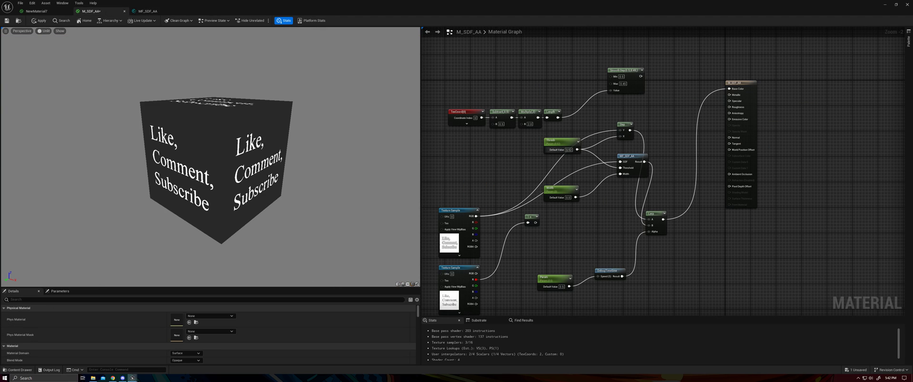
drag(222, 172, 210, 170)
drag(560, 118, 621, 162)
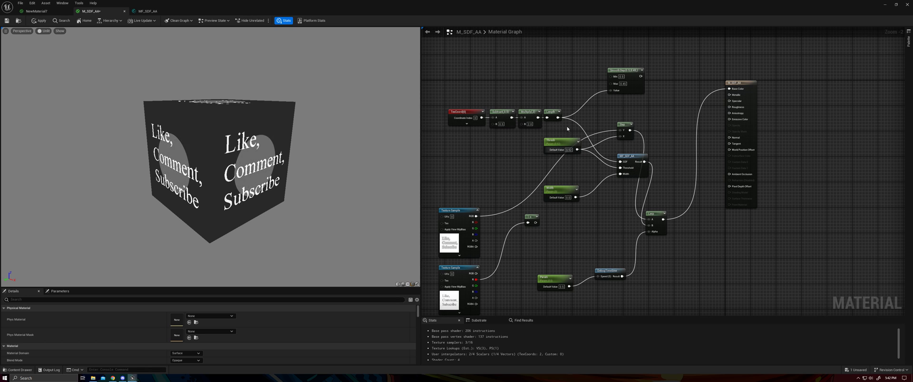
drag(558, 117, 622, 131)
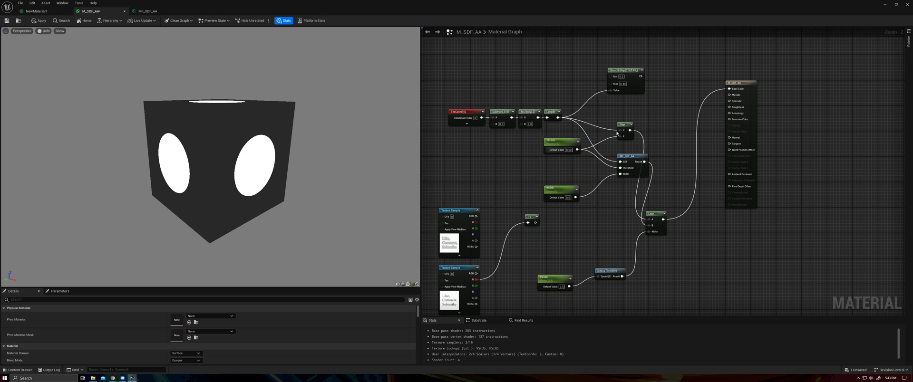
drag(335, 135, 265, 138)
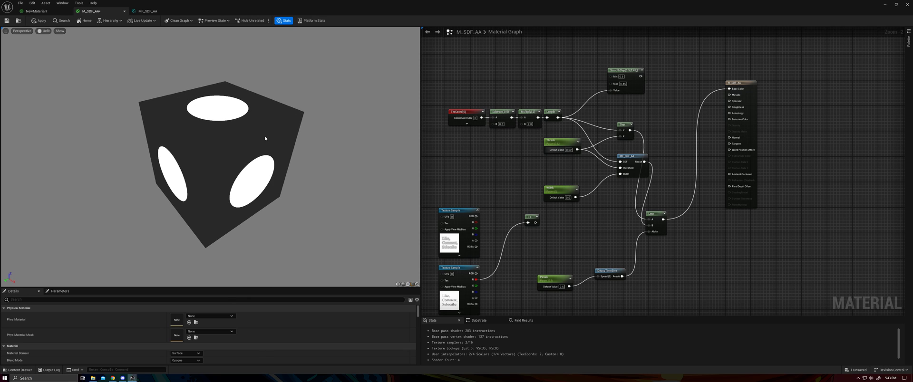
scroll(265, 139, up, 6)
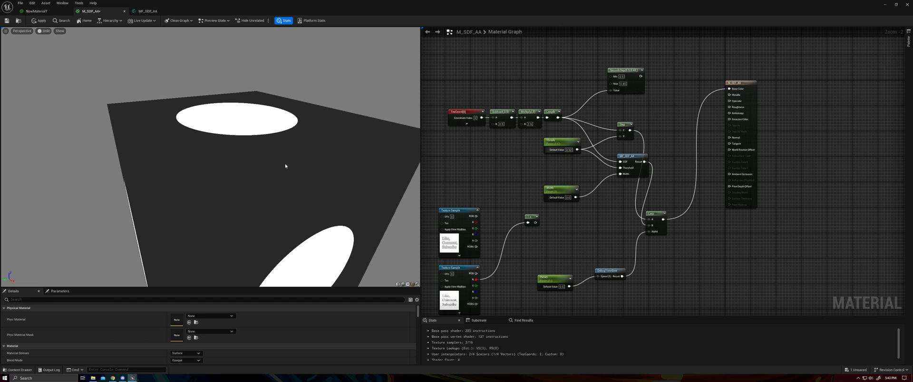
scroll(285, 166, down, 5)
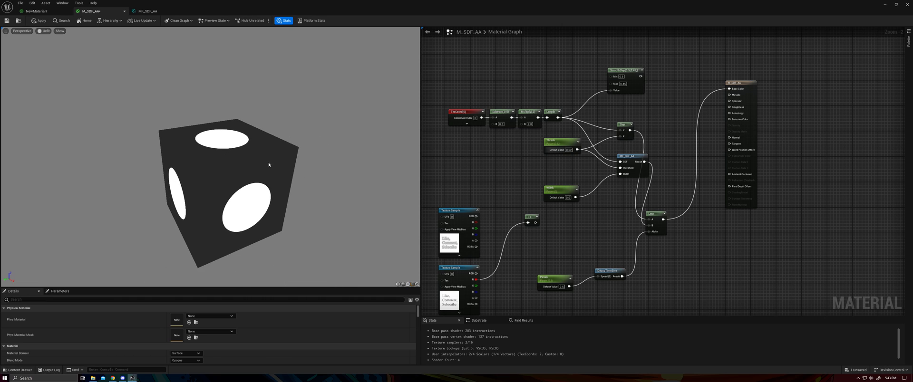
drag(286, 165, 285, 188)
middle_drag(273, 183, 261, 167)
drag(261, 168, 276, 180)
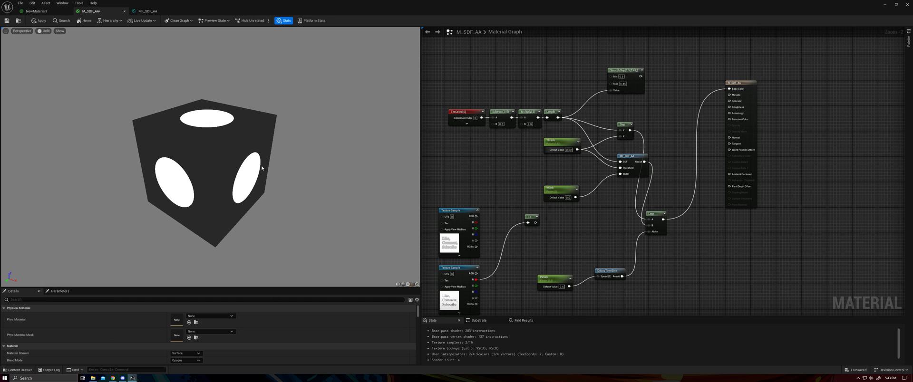